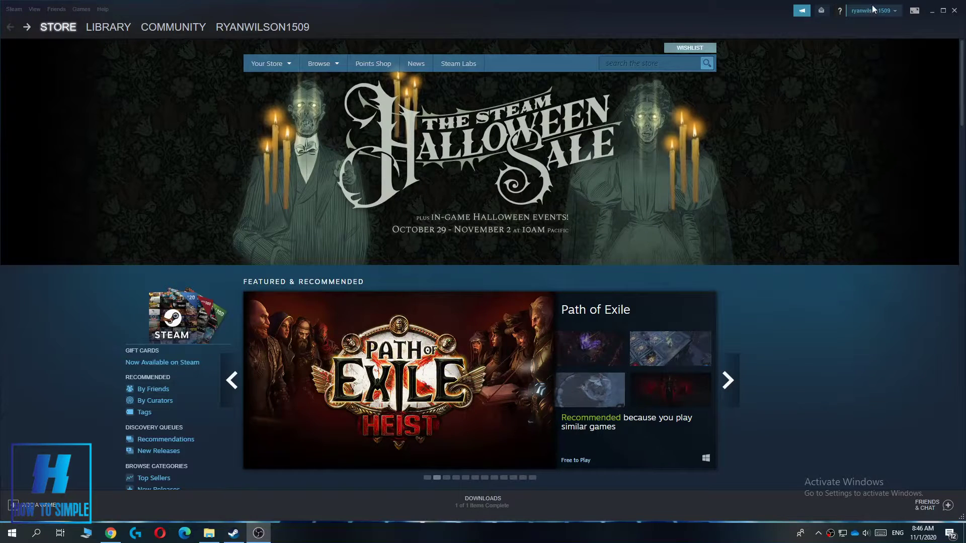
Go to Account details from the username menu at the top right
click(871, 10)
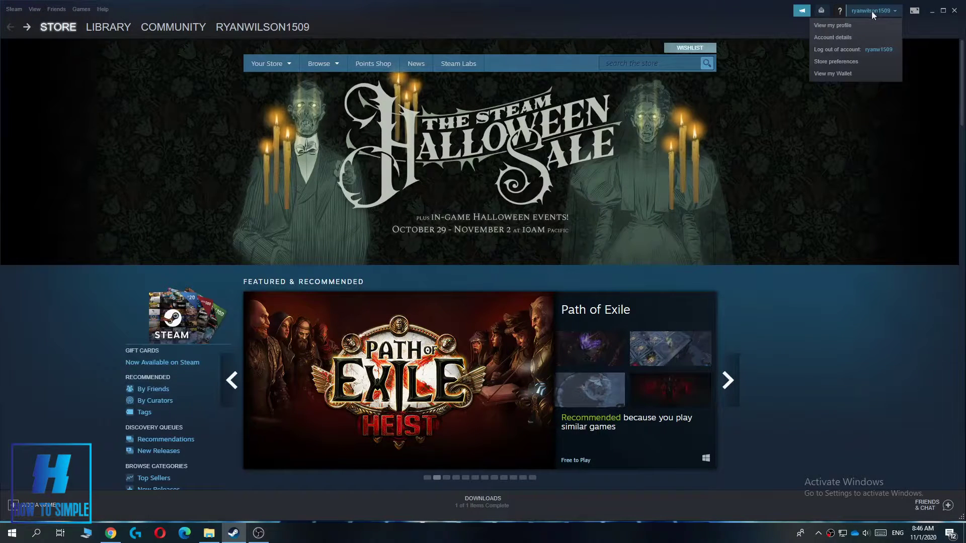
click(835, 36)
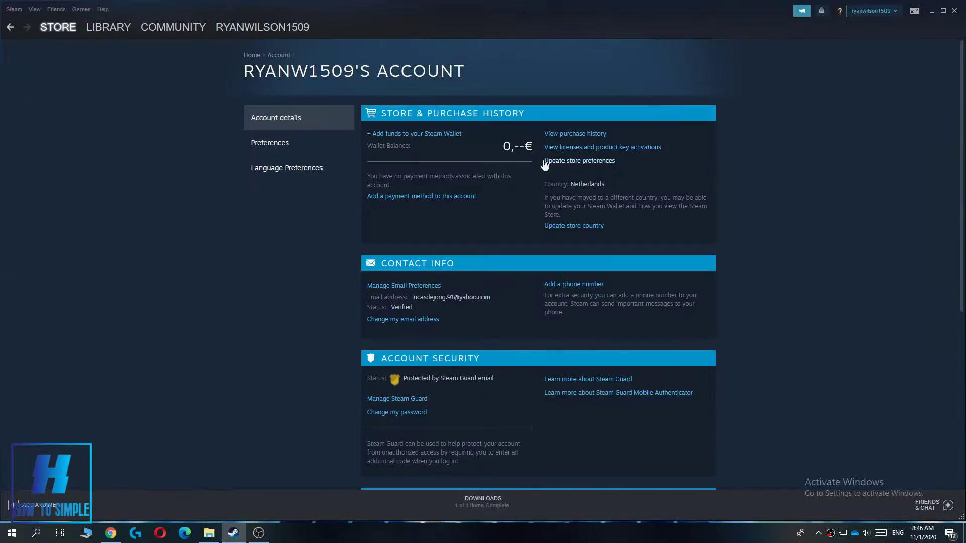
scroll(397, 212, down, 1)
scroll(358, 201, up, 1)
scroll(529, 179, down, 1)
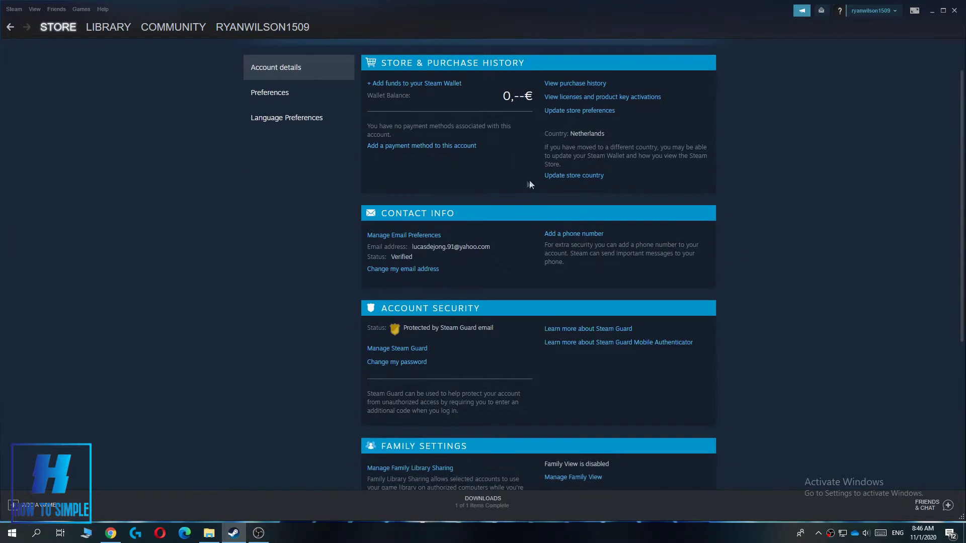
drag(442, 213, 415, 213)
click(318, 215)
click(550, 239)
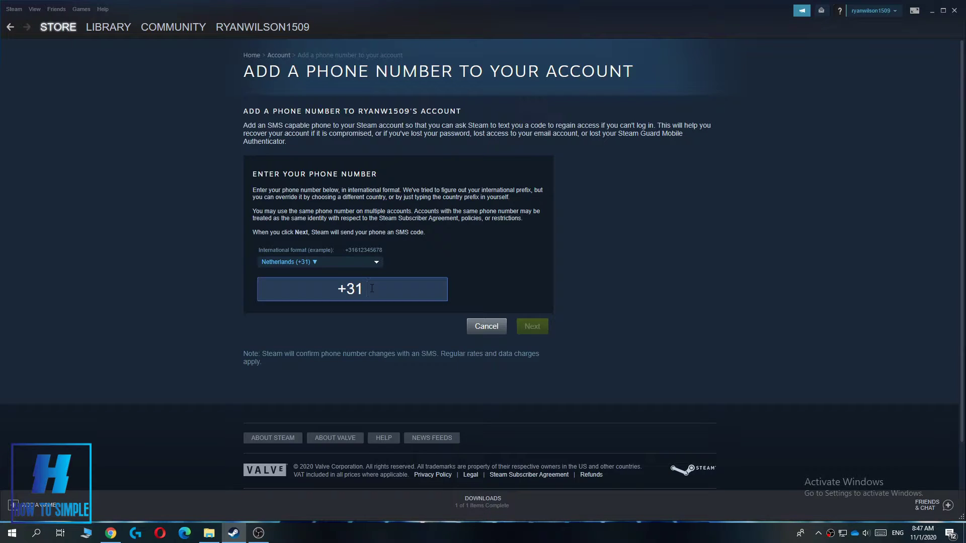
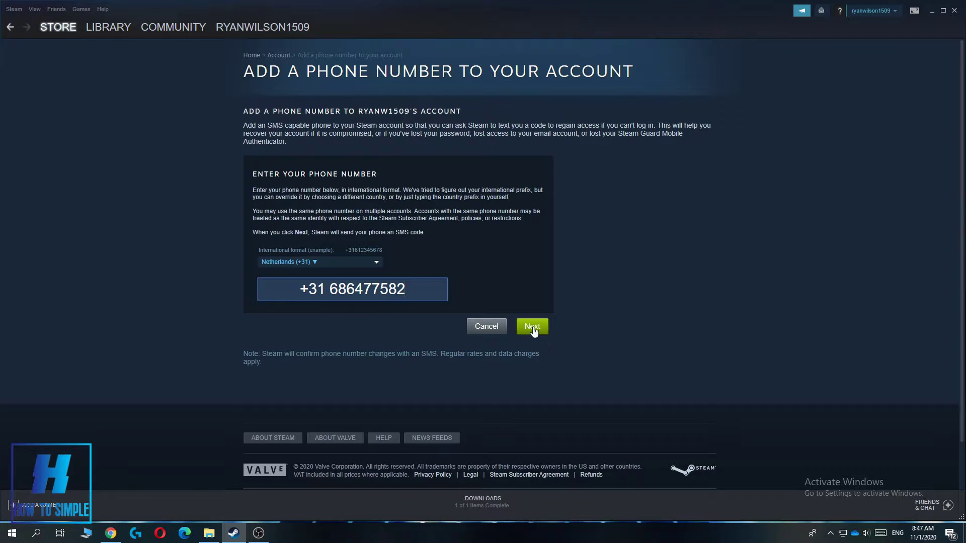
click(534, 327)
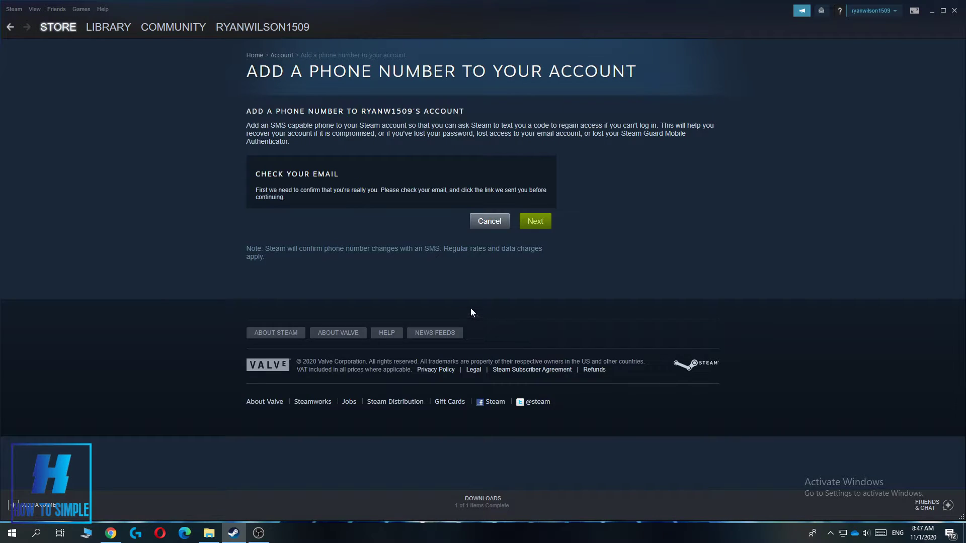
Review Steam's prompt to check your email for the confirmation message
drag(341, 175, 287, 175)
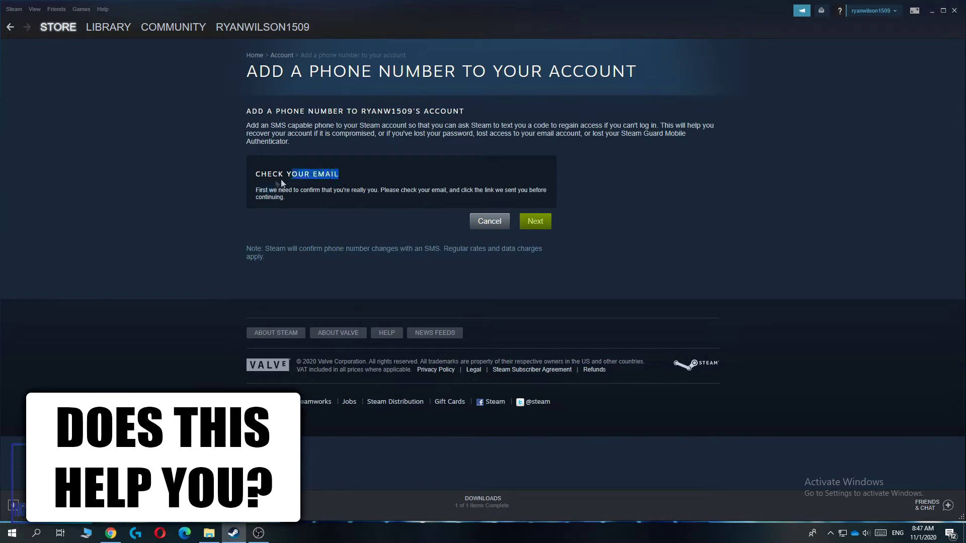
click(328, 210)
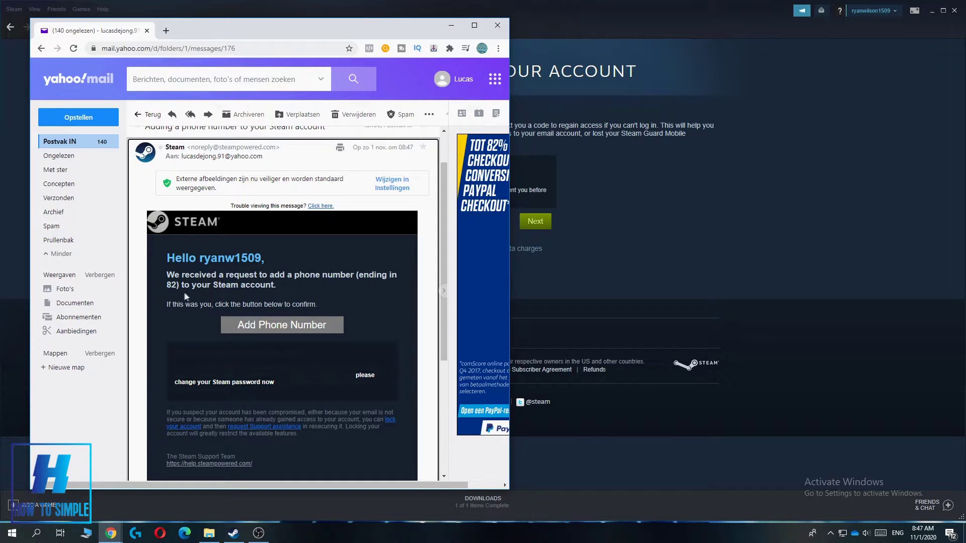
drag(182, 284, 273, 285)
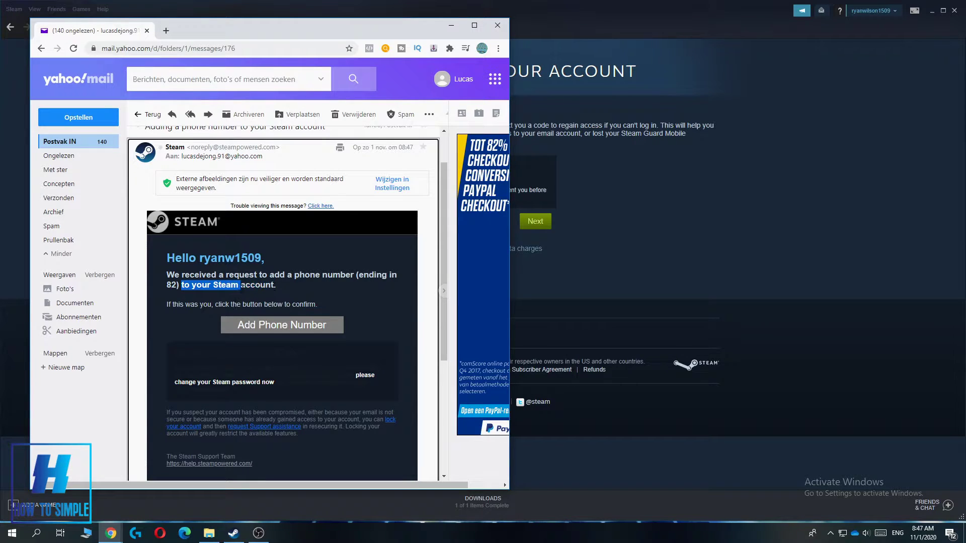
click(281, 326)
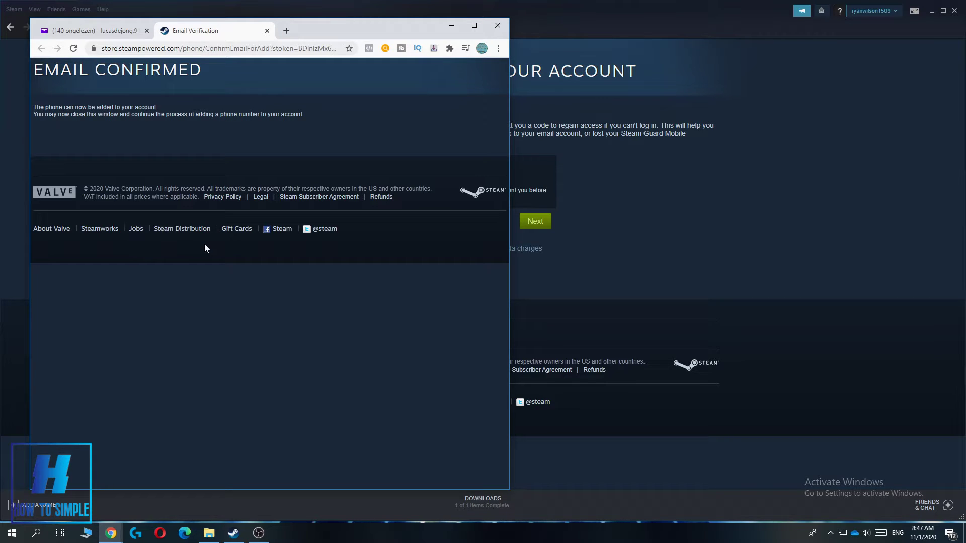
mouse_move(304, 38)
mouse_down()
mouse_move(357, 39)
mouse_move(364, 50)
mouse_up()
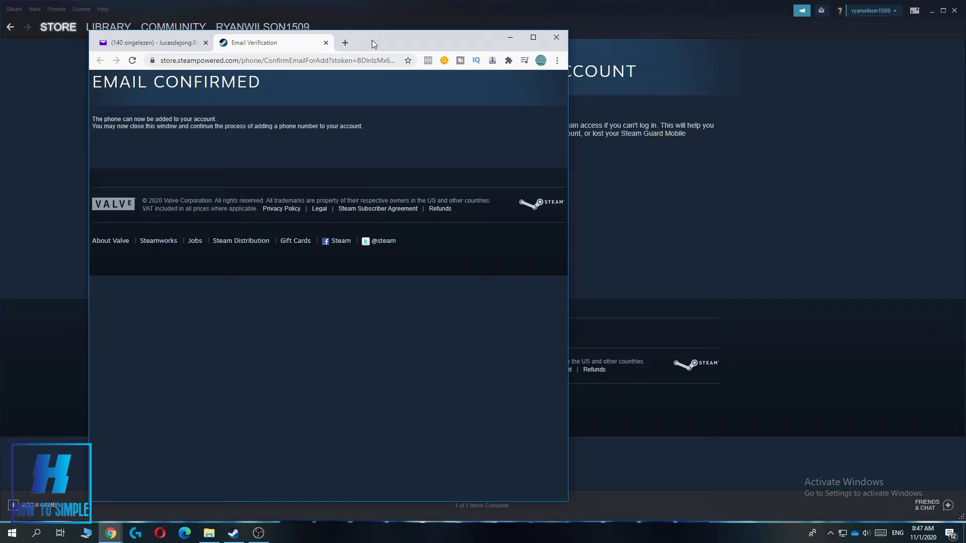
click(510, 37)
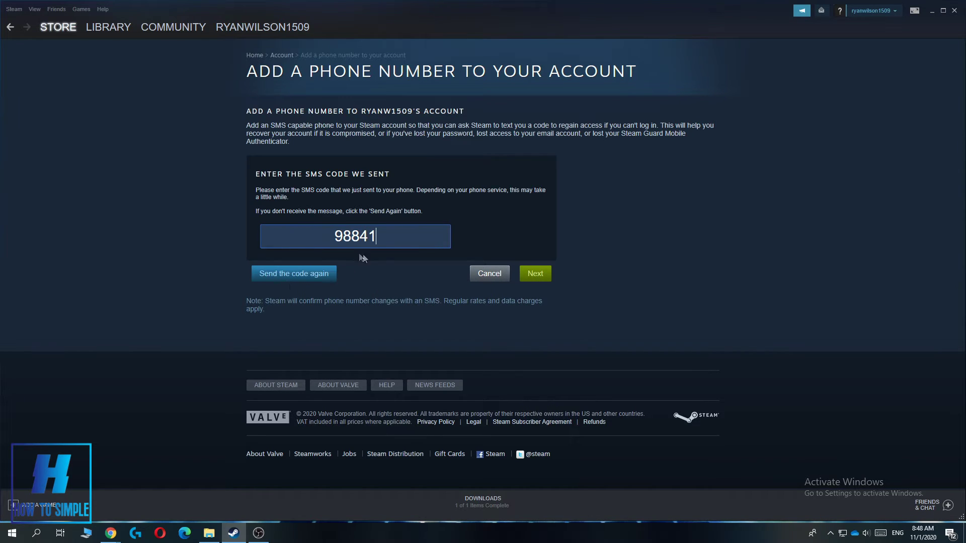
click(535, 273)
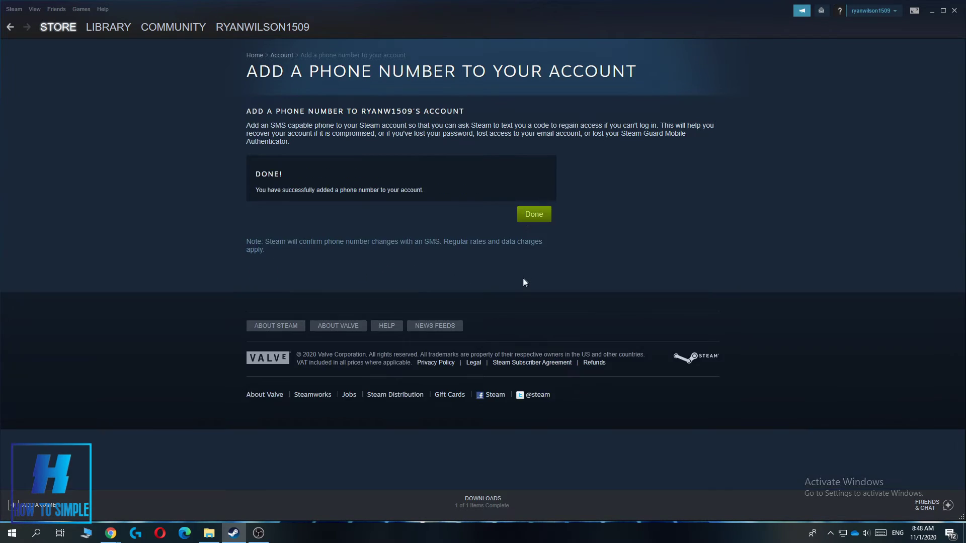
Finish so Manage Phone Number lists the number ending in 82
click(533, 214)
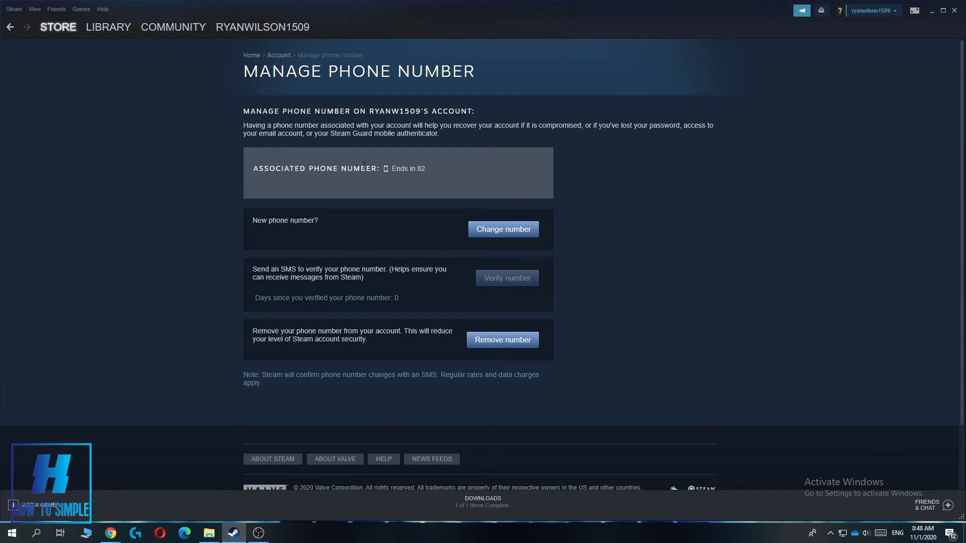